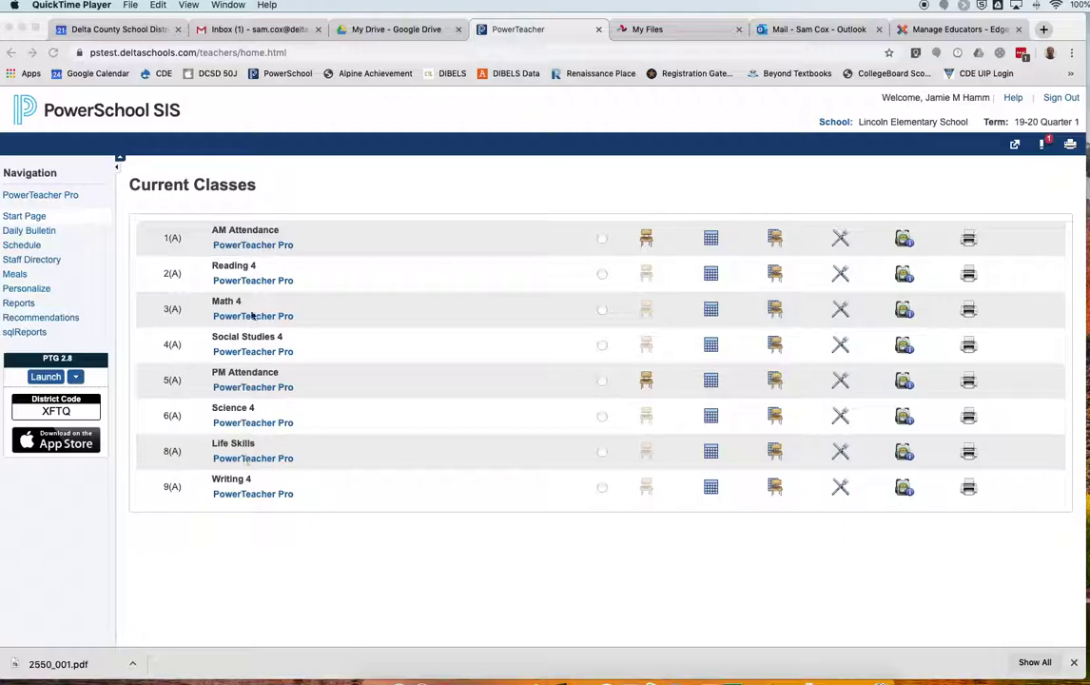
# Open the PowerTeacher Pro gradebook for Science 4 and choose 6(A) Science 4 as the class.
pyautogui.click(238, 424)
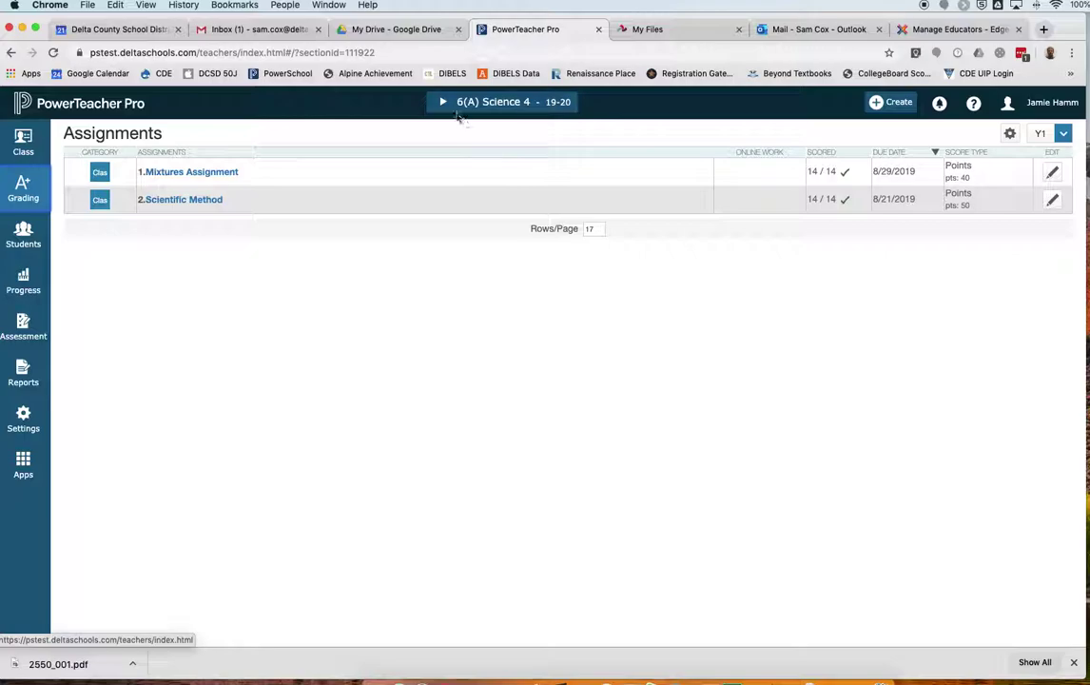
pyautogui.click(449, 106)
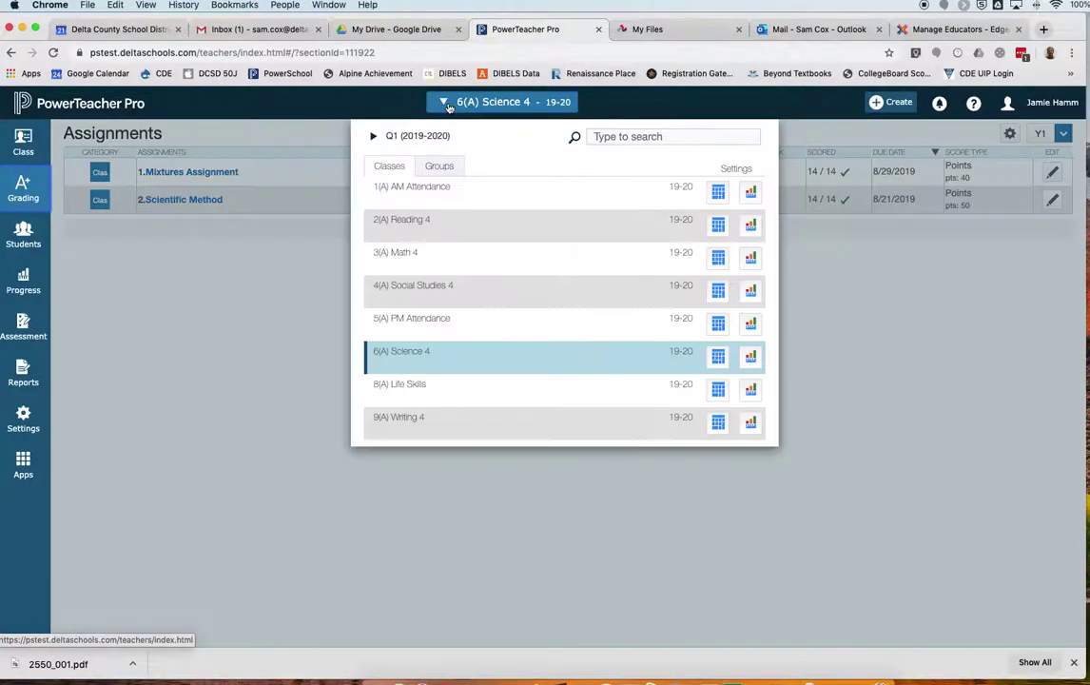
pyautogui.click(406, 353)
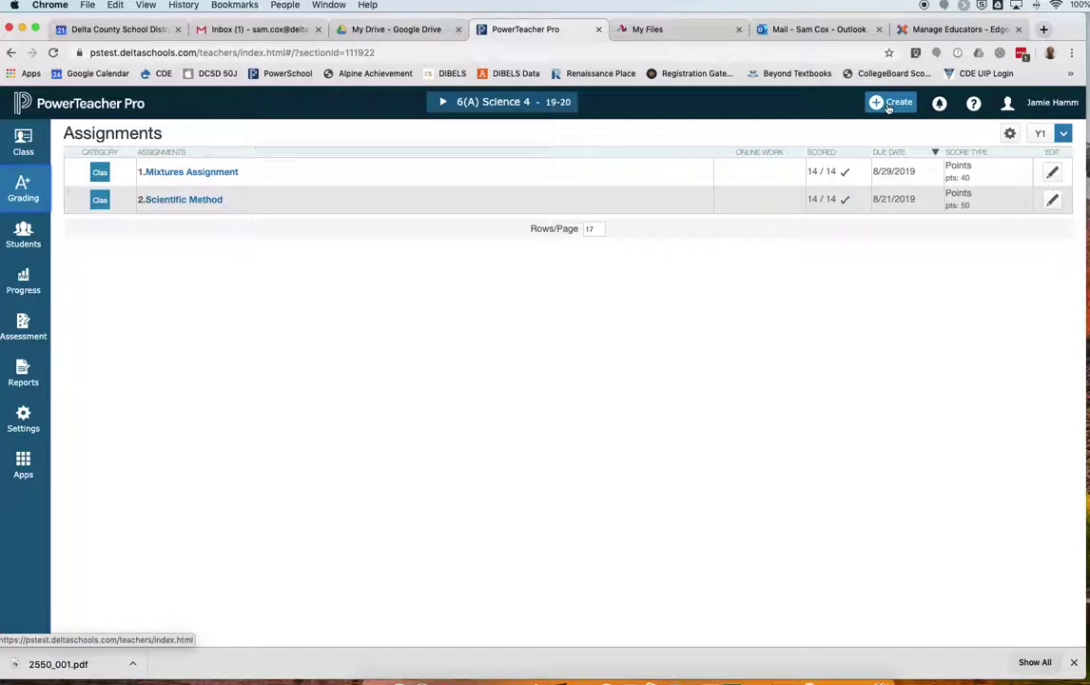
# Create a new assignment for the 6(A) Science 4 class and name it Weather Data Collection.
pyautogui.click(888, 104)
pyautogui.click(864, 141)
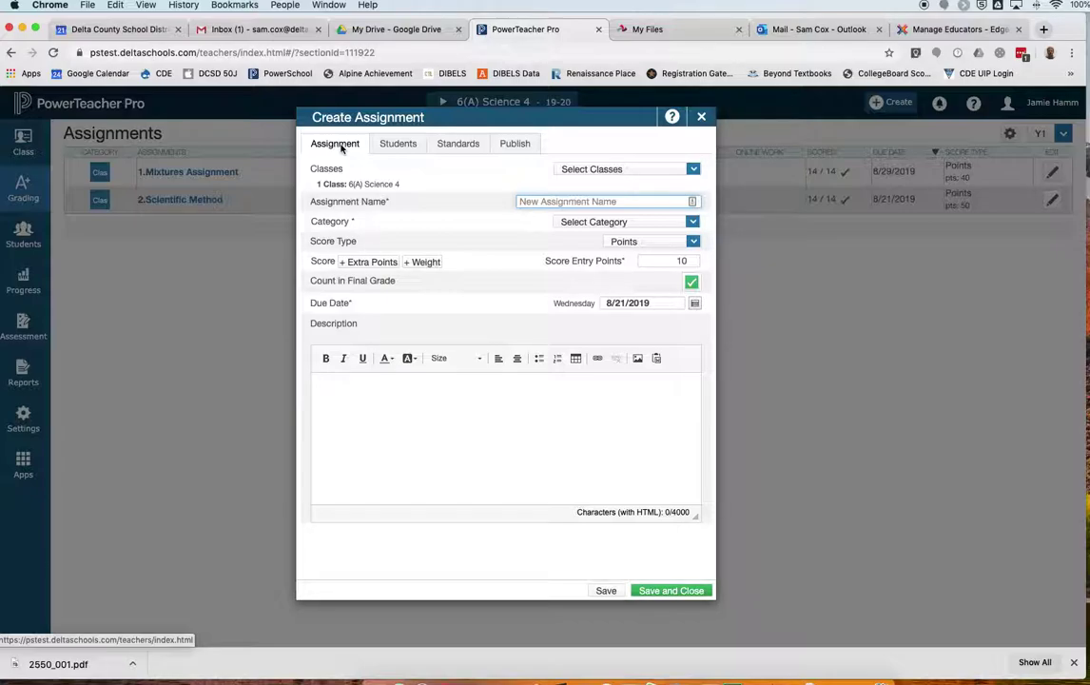
pyautogui.click(692, 168)
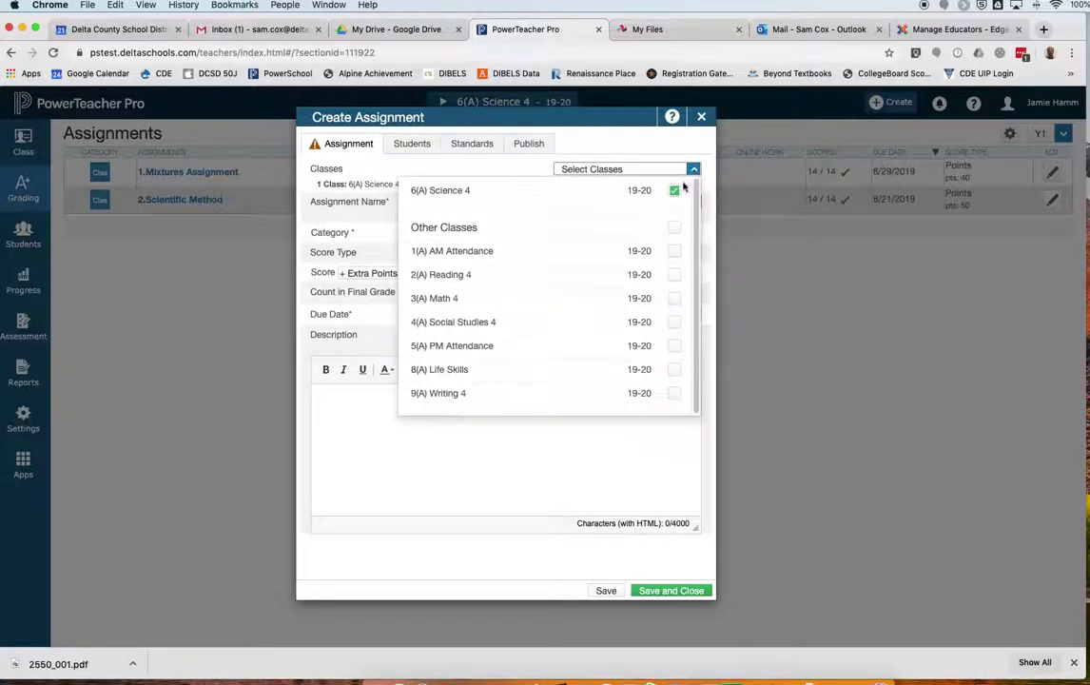
pyautogui.click(694, 171)
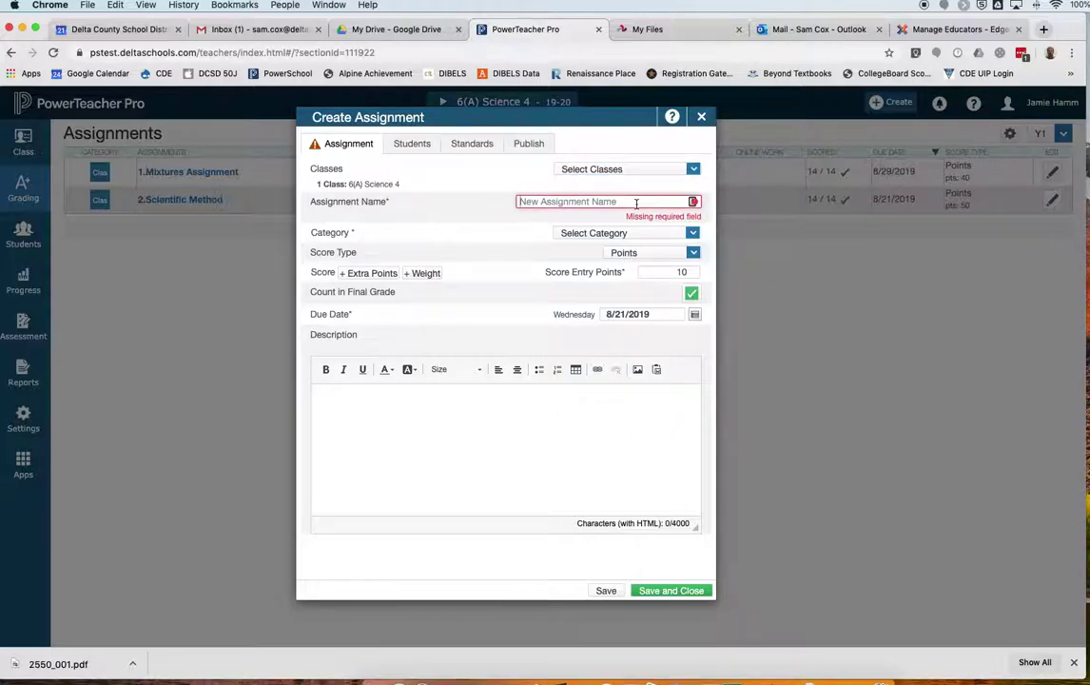
pyautogui.click(636, 203)
pyautogui.write('Weather')
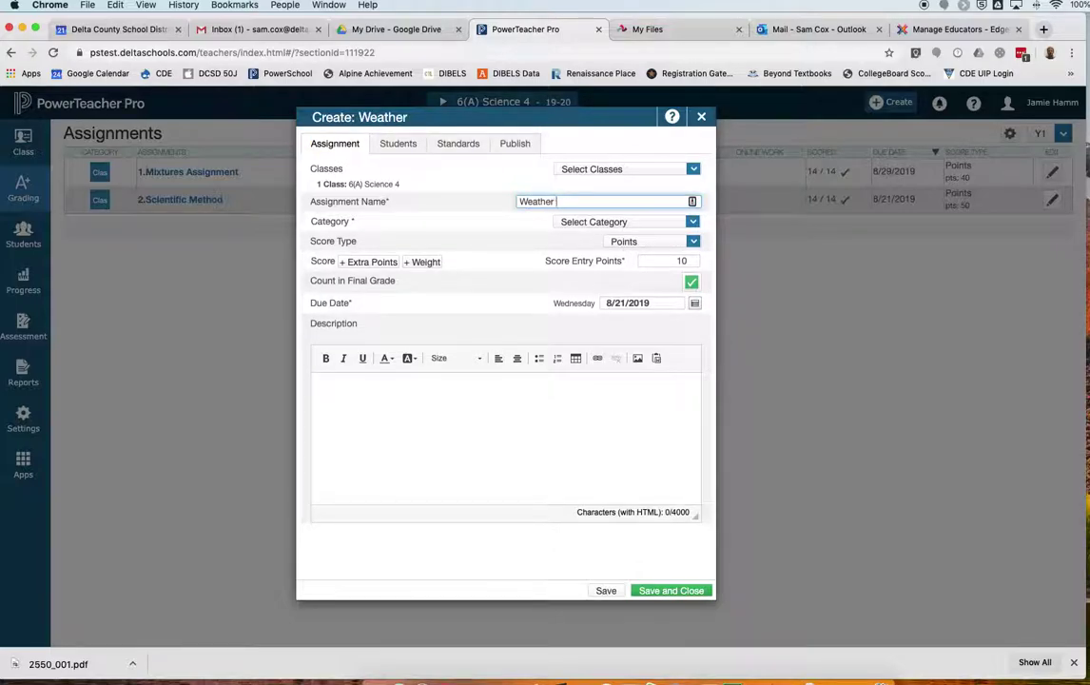
pyautogui.write(' Data Collection')
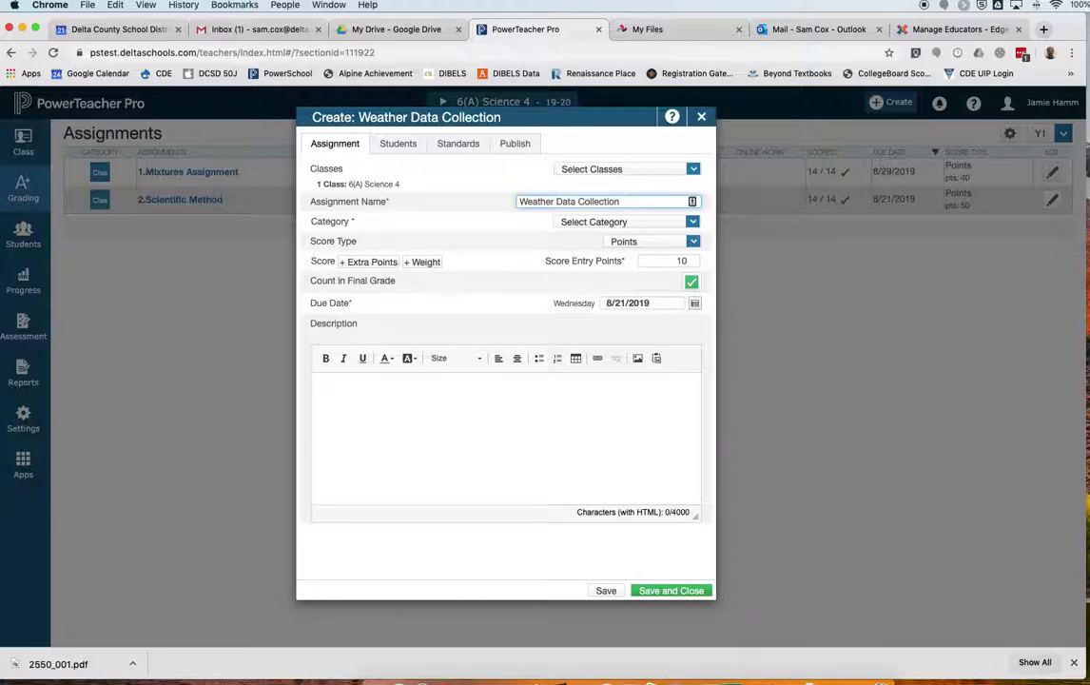
# Set the assignment's category to Classwork and keep Points as its score type.
pyautogui.click(693, 221)
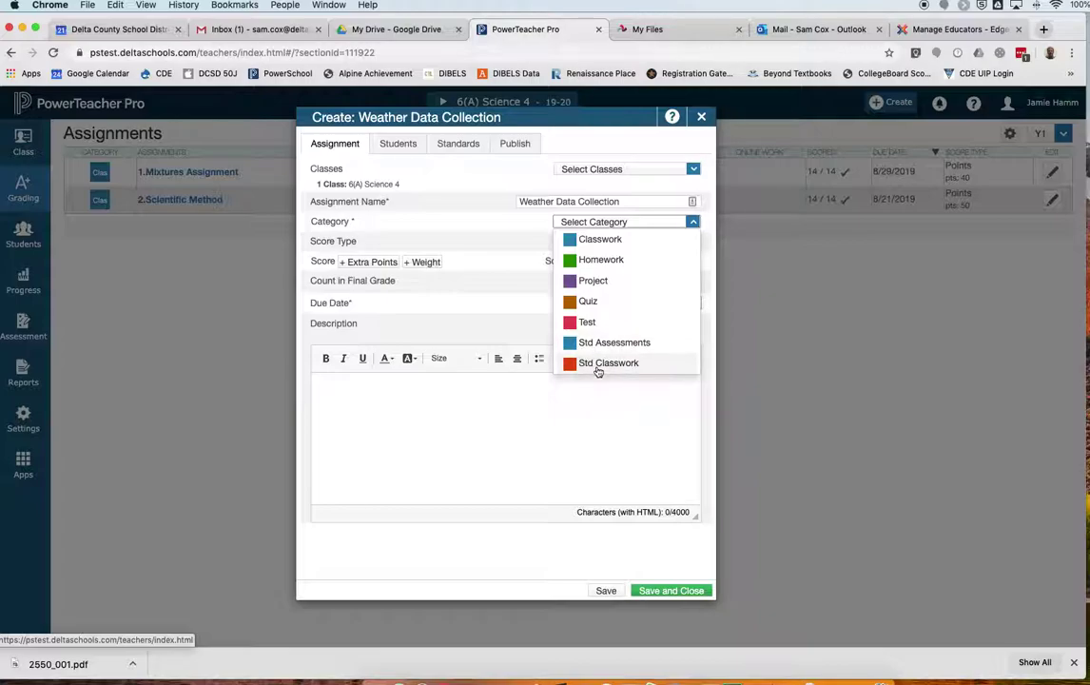
pyautogui.click(596, 238)
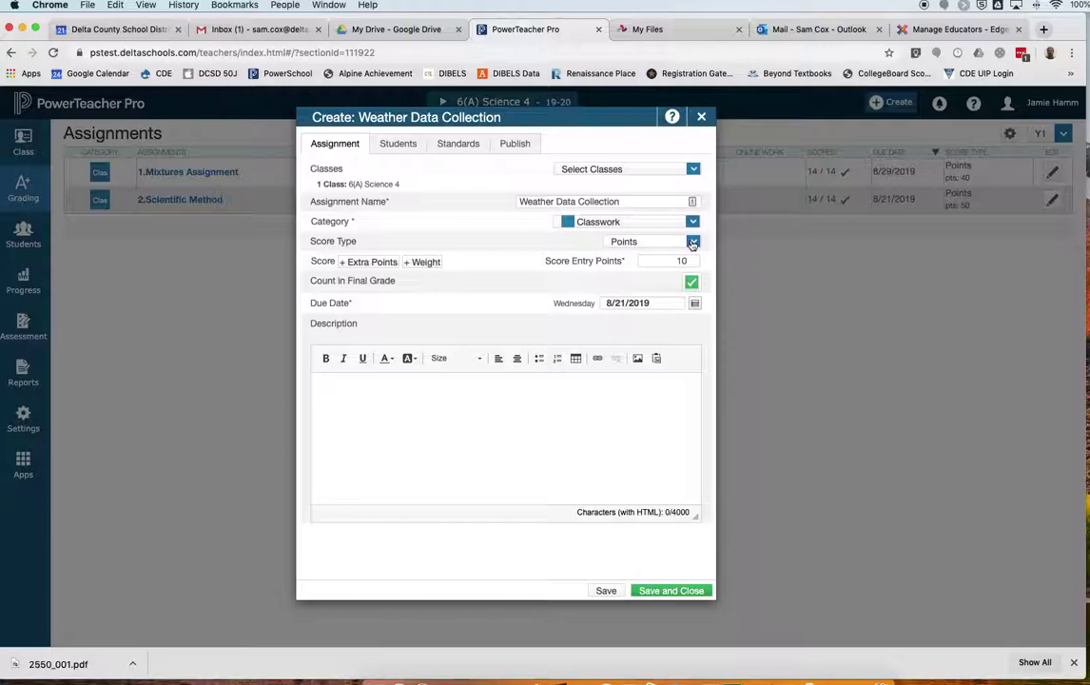
pyautogui.click(693, 243)
pyautogui.click(692, 244)
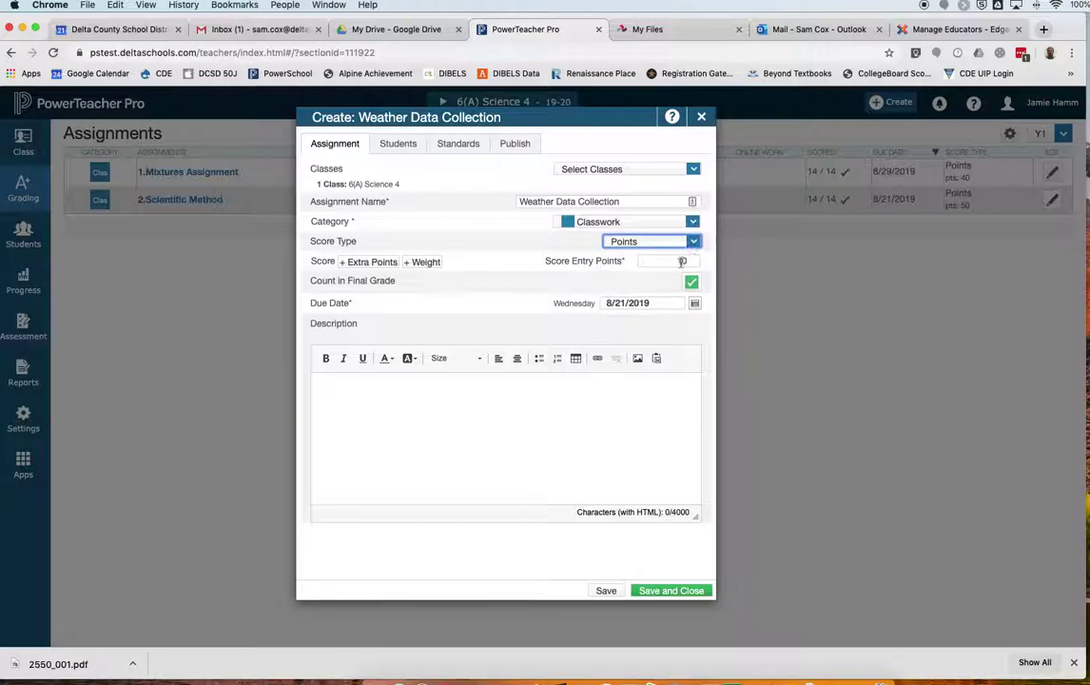
# Set the score entry points to 50 and the due date to 8/30/2019.
pyautogui.click(682, 261)
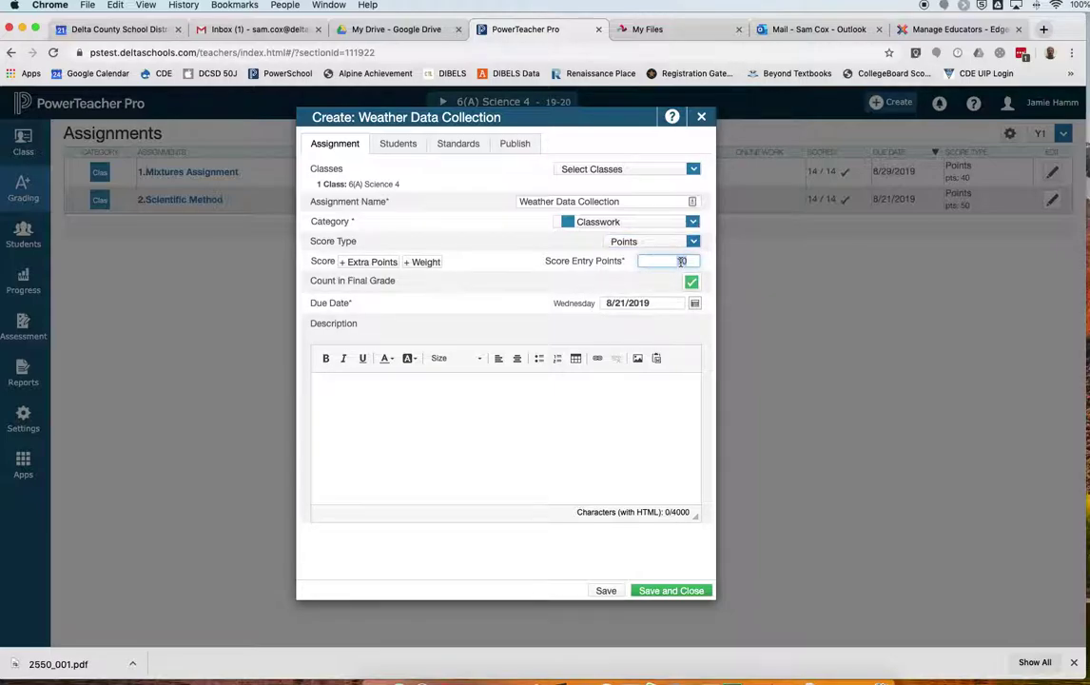
pyautogui.write('50')
pyautogui.click(695, 305)
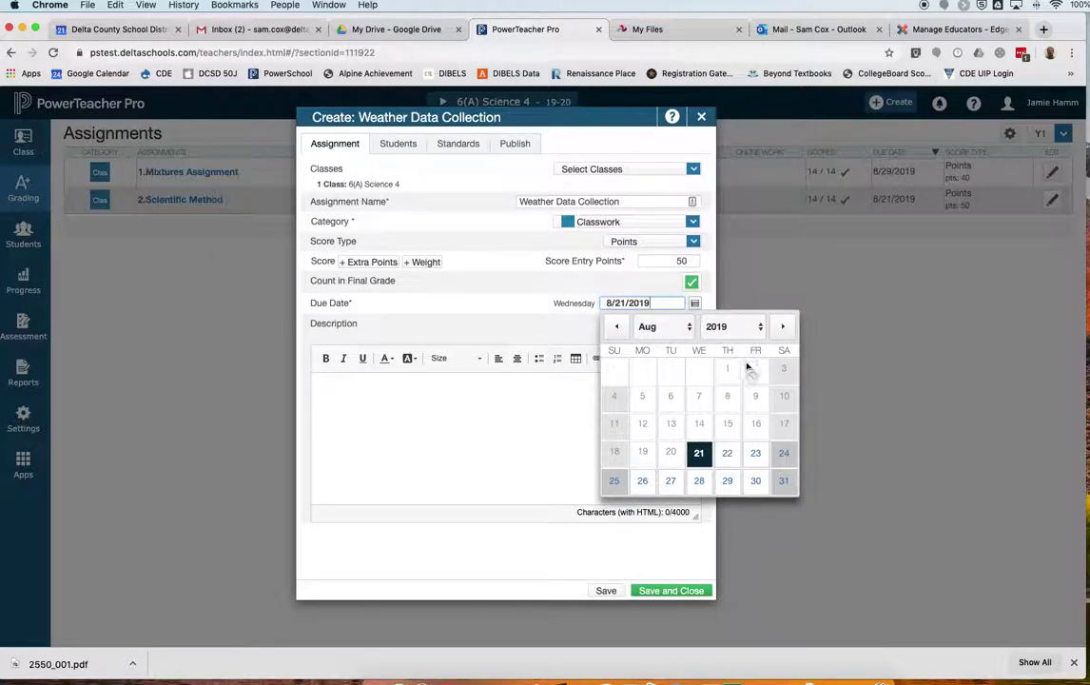
pyautogui.click(756, 481)
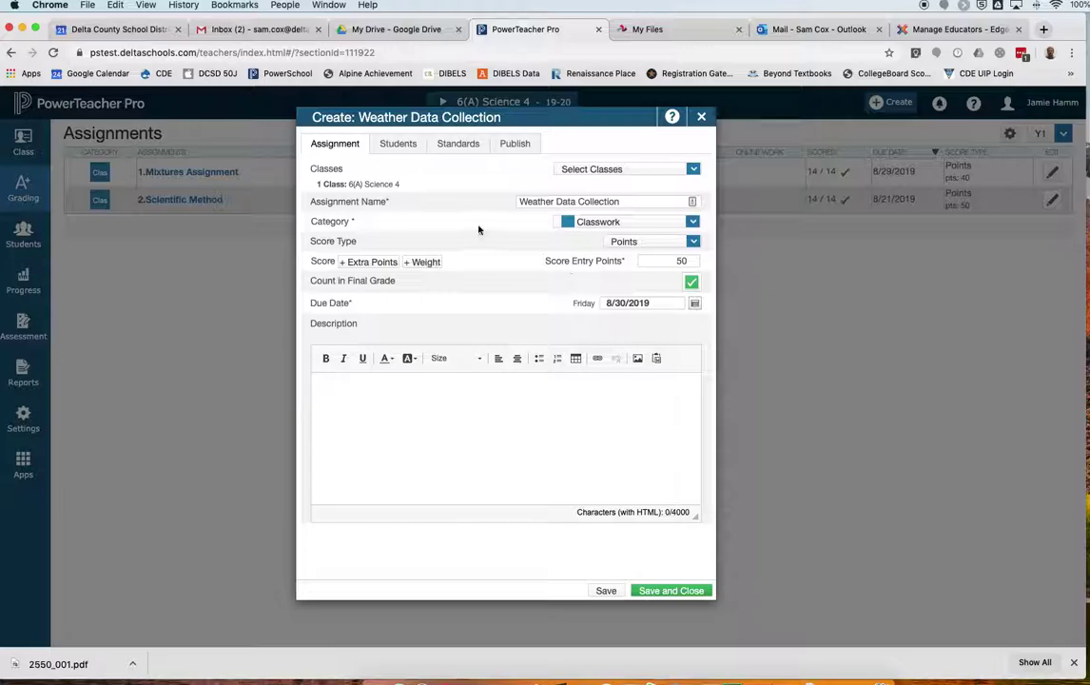
# Review which students the new assignment applies to and which standards are available for it.
pyautogui.click(401, 145)
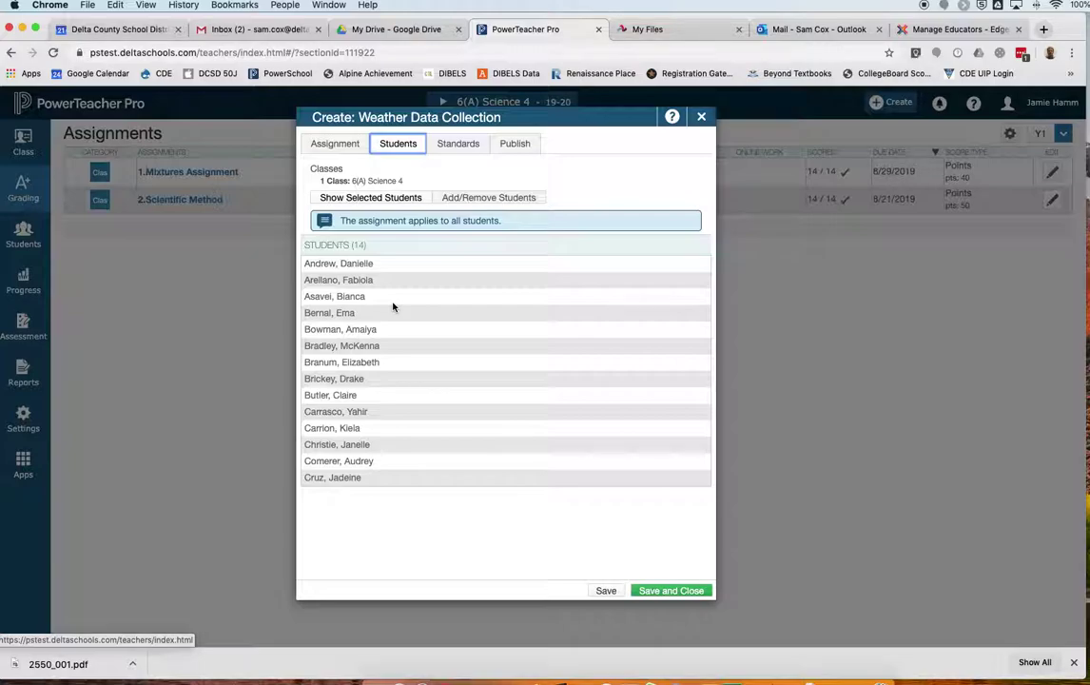
pyautogui.click(486, 199)
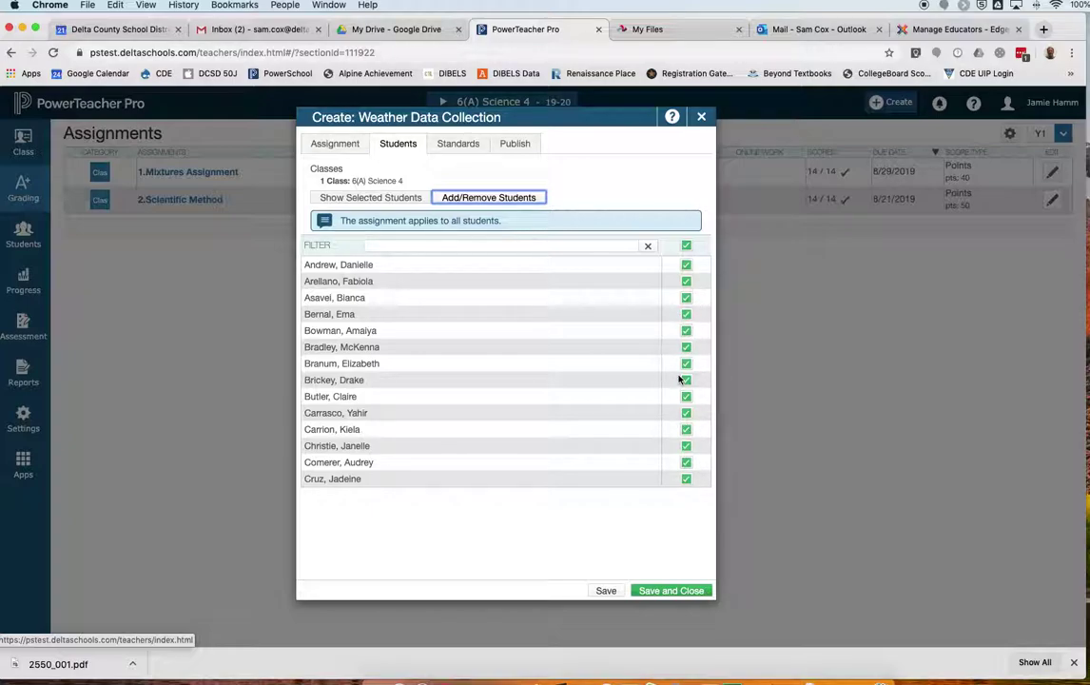
pyautogui.click(405, 203)
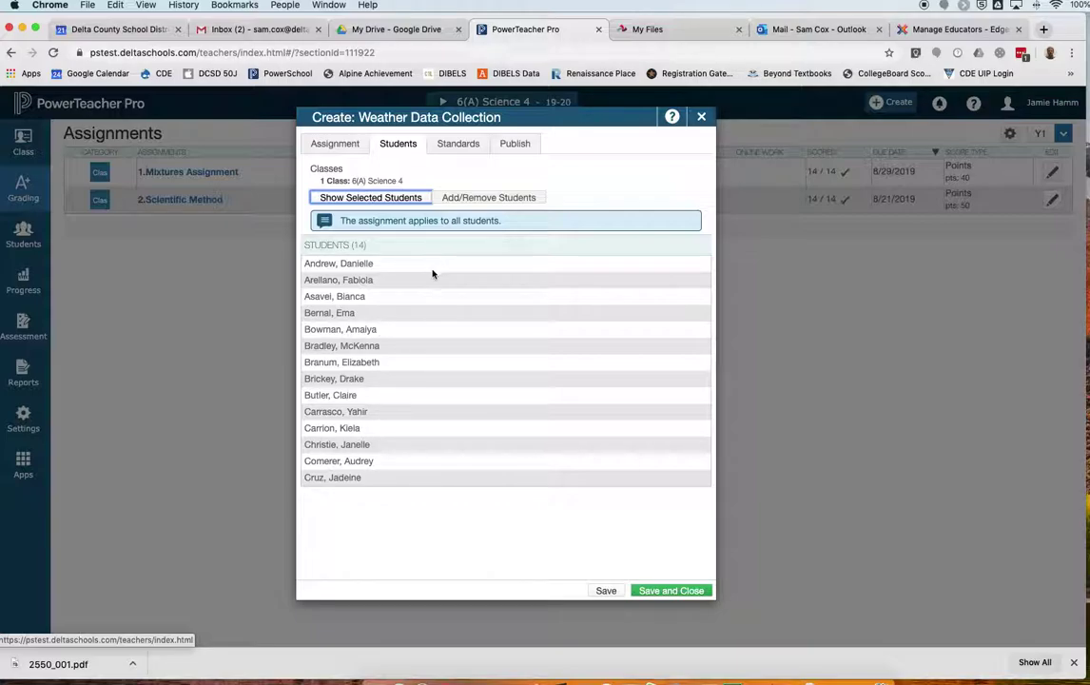
pyautogui.click(453, 148)
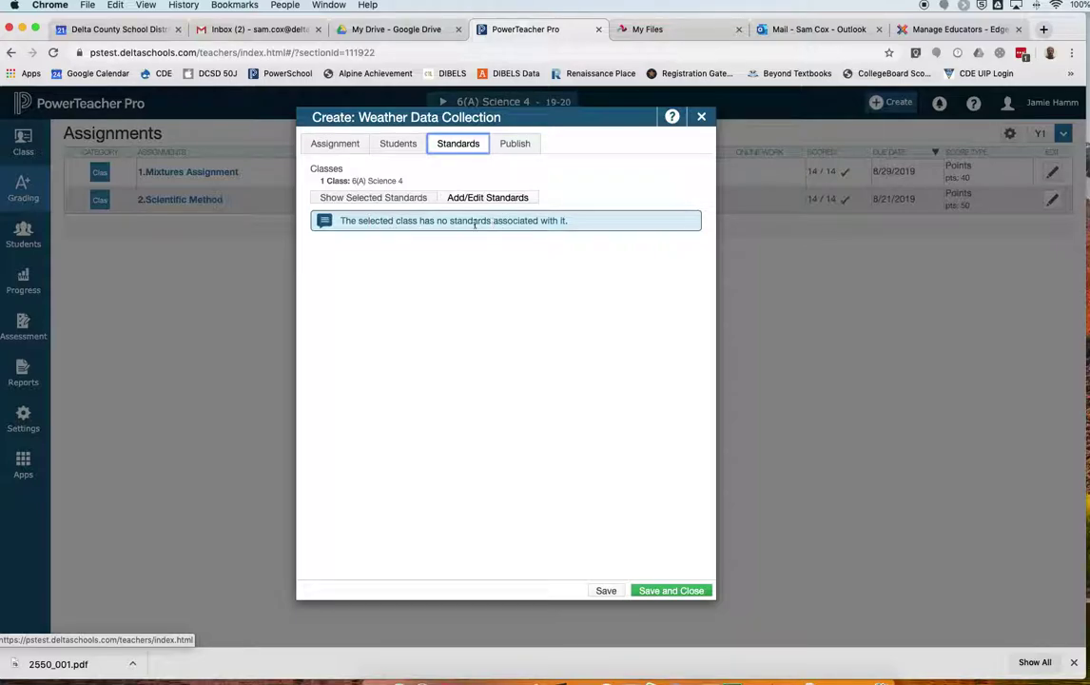
pyautogui.click(393, 197)
pyautogui.click(459, 198)
pyautogui.click(428, 197)
pyautogui.click(463, 198)
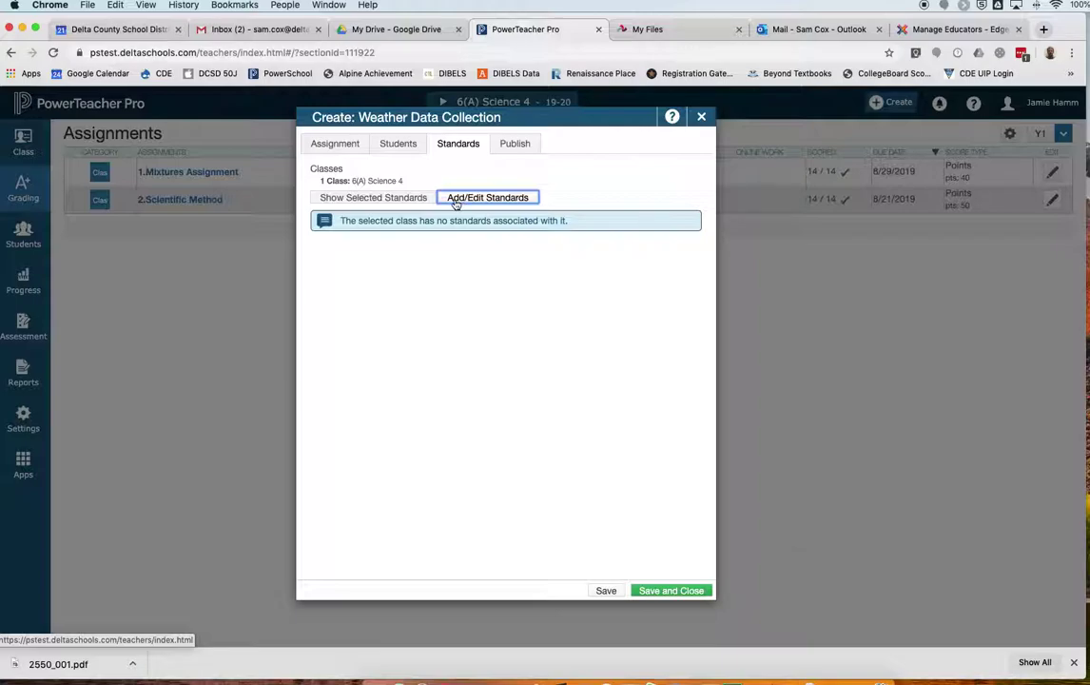
# Keep the assignment set to publish immediately with scores published, and save and close it.
pyautogui.click(513, 146)
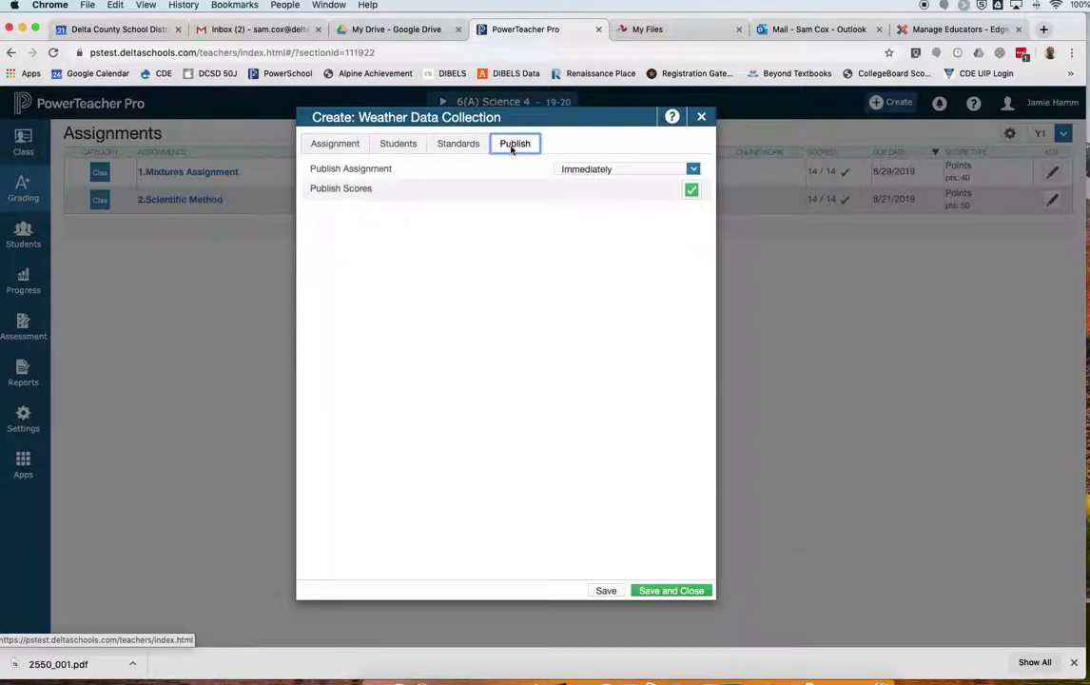
pyautogui.click(693, 170)
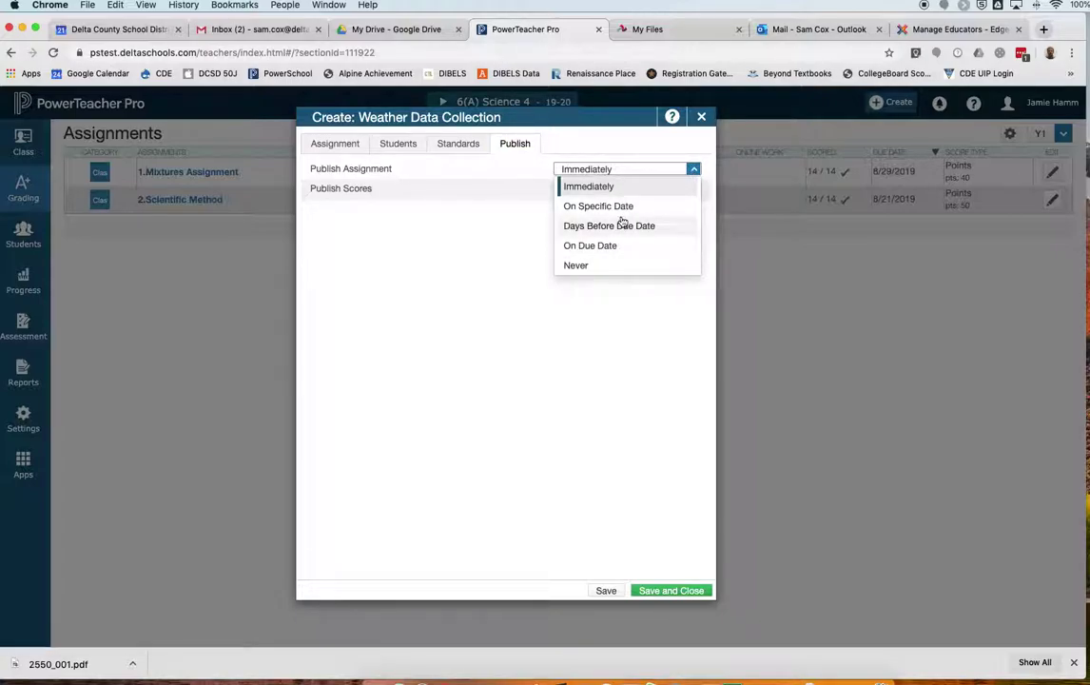
pyautogui.click(691, 169)
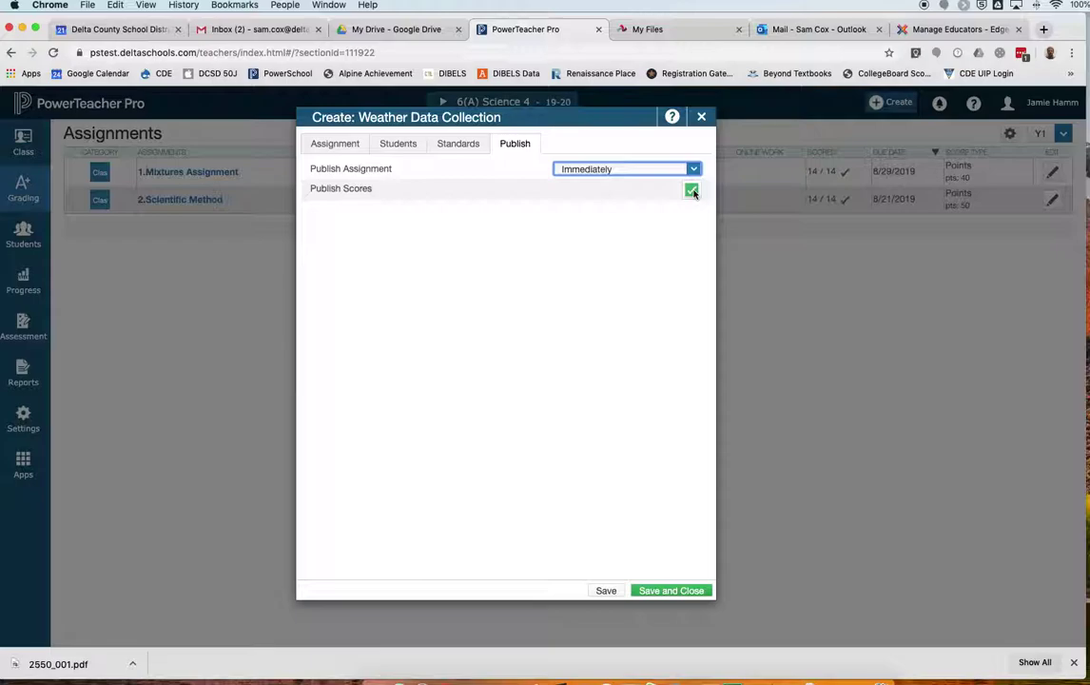
pyautogui.click(672, 591)
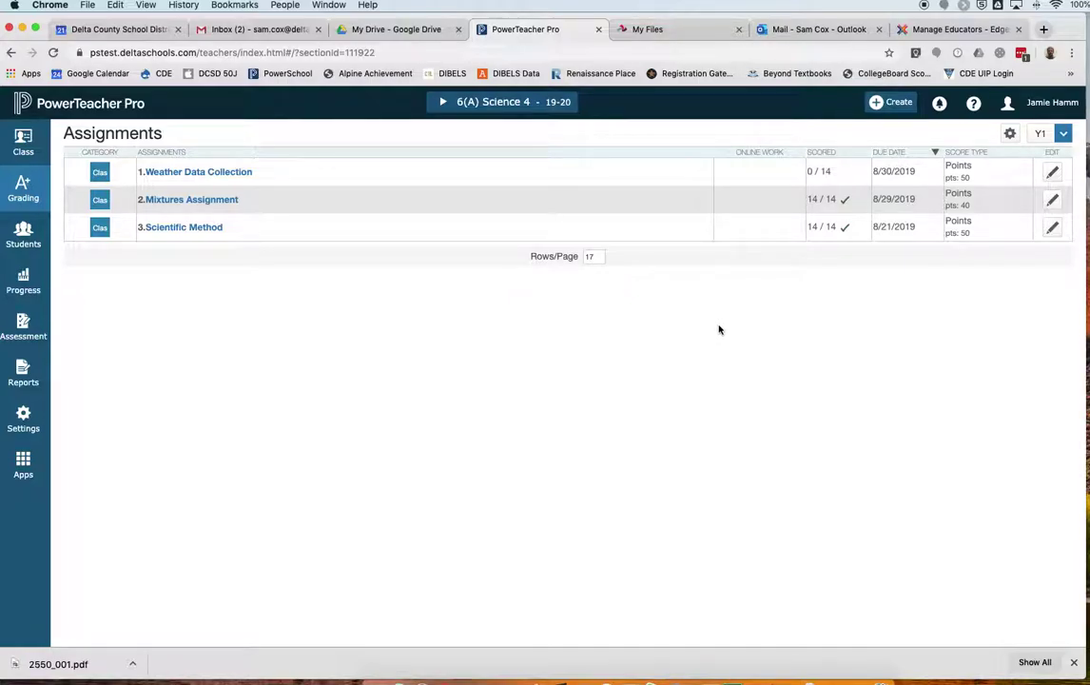
# Open the Weather Data Collection assignment from the class's assignment list for scoring.
pyautogui.click(27, 194)
pyautogui.click(101, 172)
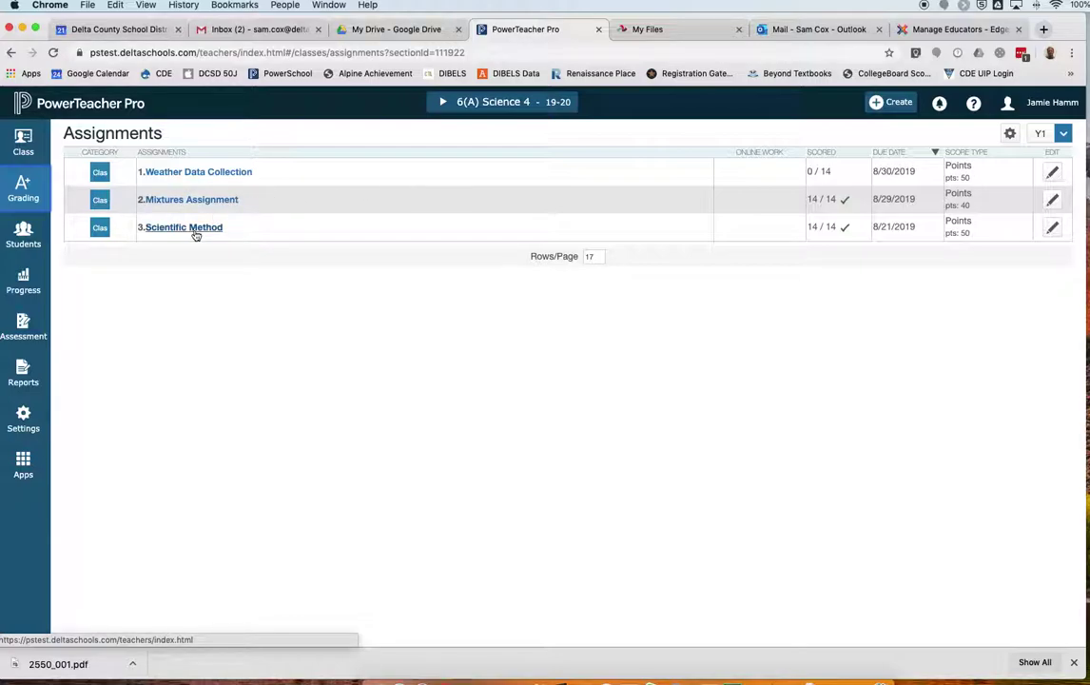
pyautogui.click(198, 173)
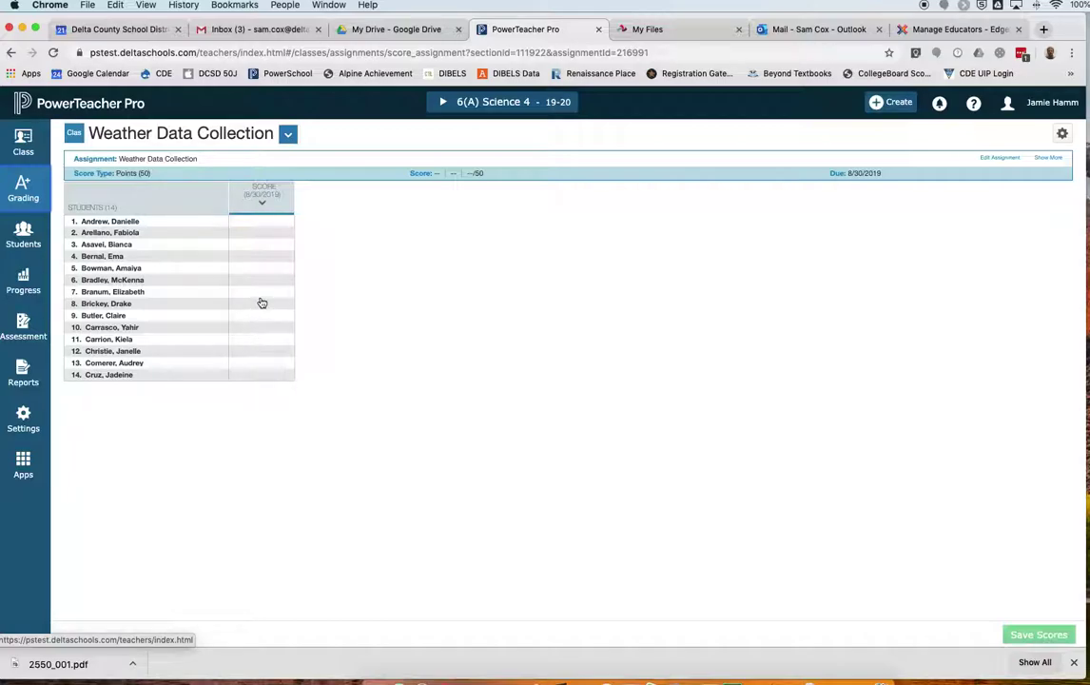
# Enter scores of 26, 24, 36, 45 and 40 for the first five students.
pyautogui.click(262, 224)
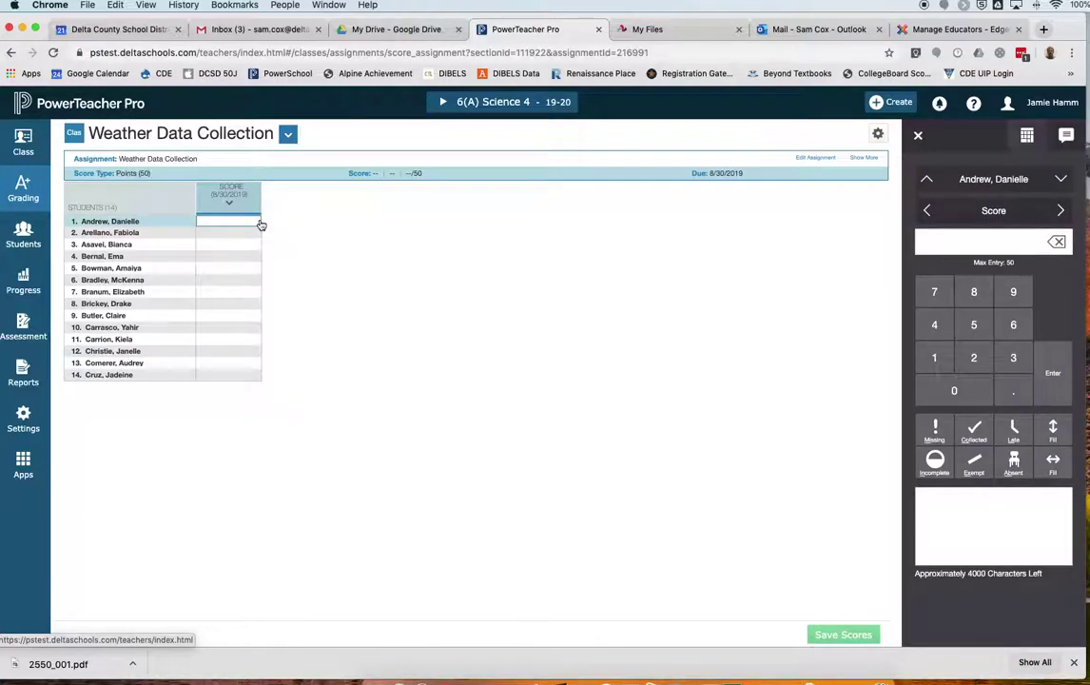
pyautogui.write('26')
pyautogui.press('Return')
pyautogui.write('24')
pyautogui.press('Return')
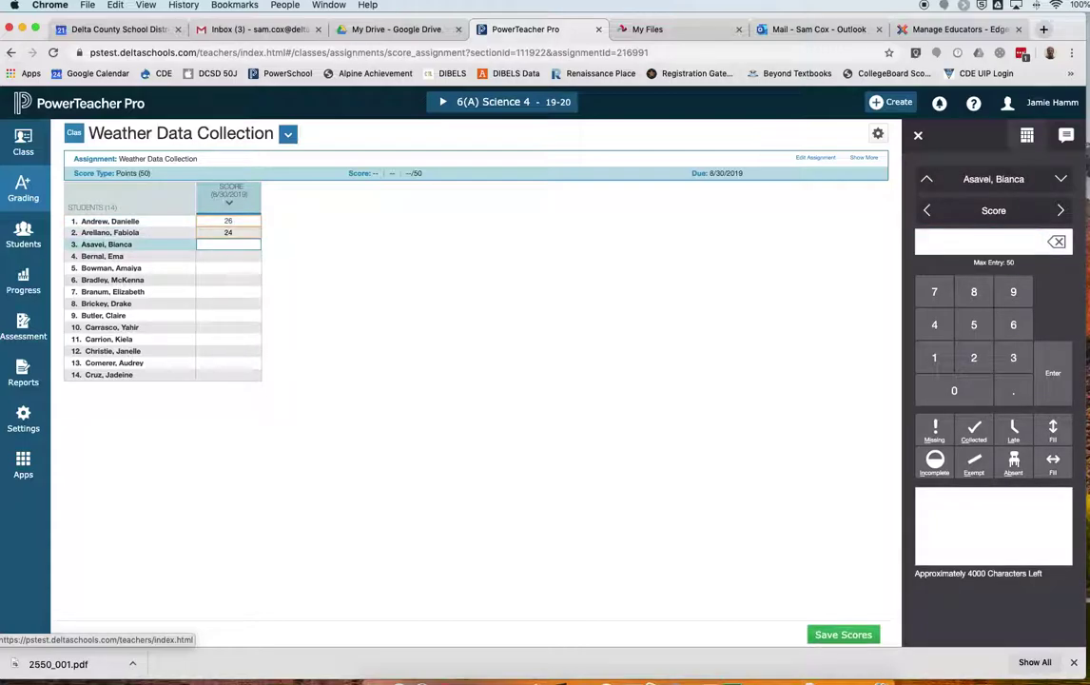
pyautogui.write('36')
pyautogui.press('Return')
pyautogui.write('45')
pyautogui.press('Return')
pyautogui.write('40')
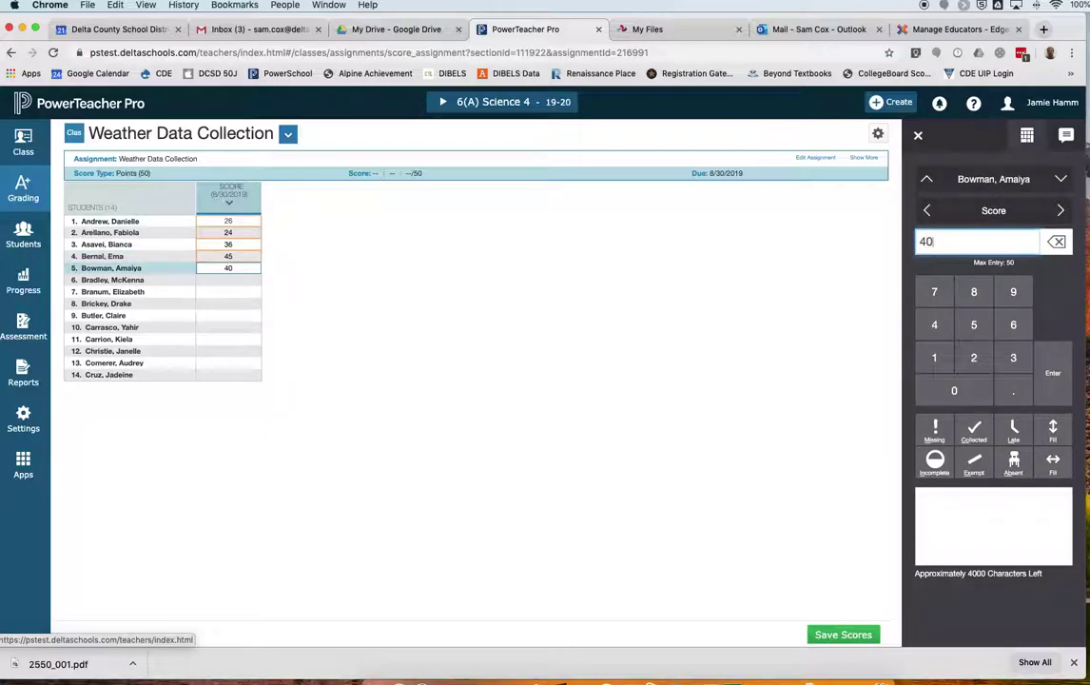
pyautogui.press('Return')
# Enter scores of 25, 50, 36, 47 and 15 for students 6 to 10.
pyautogui.write('25')
pyautogui.press('Return')
pyautogui.write('50')
pyautogui.press('Return')
pyautogui.write('36')
pyautogui.press('Return')
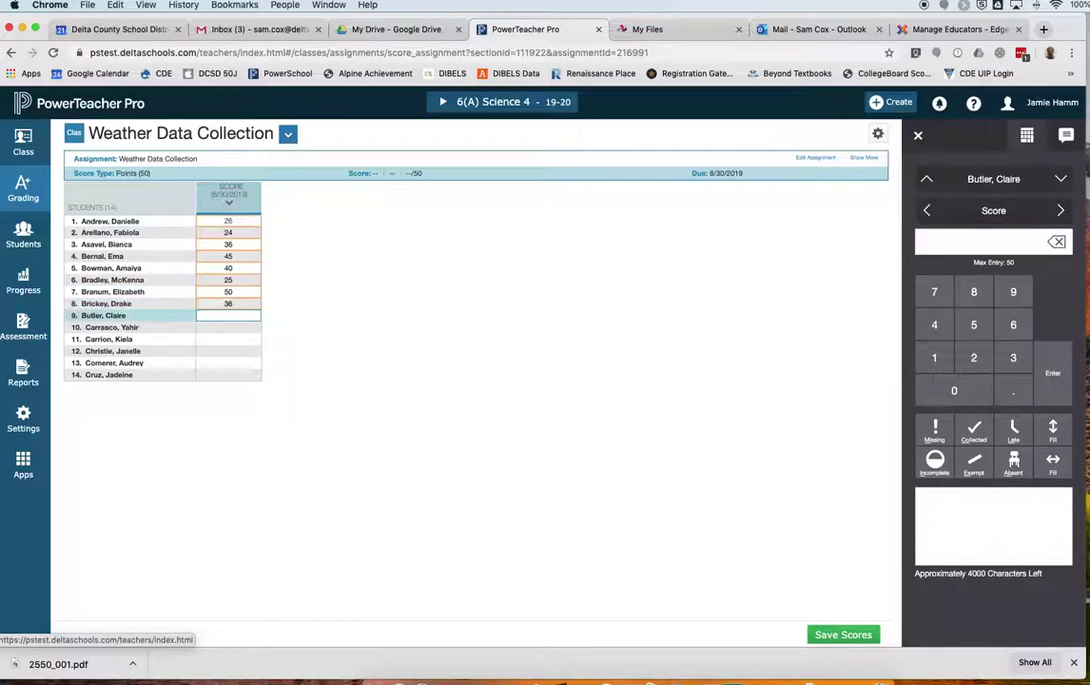
pyautogui.write('47')
pyautogui.press('Return')
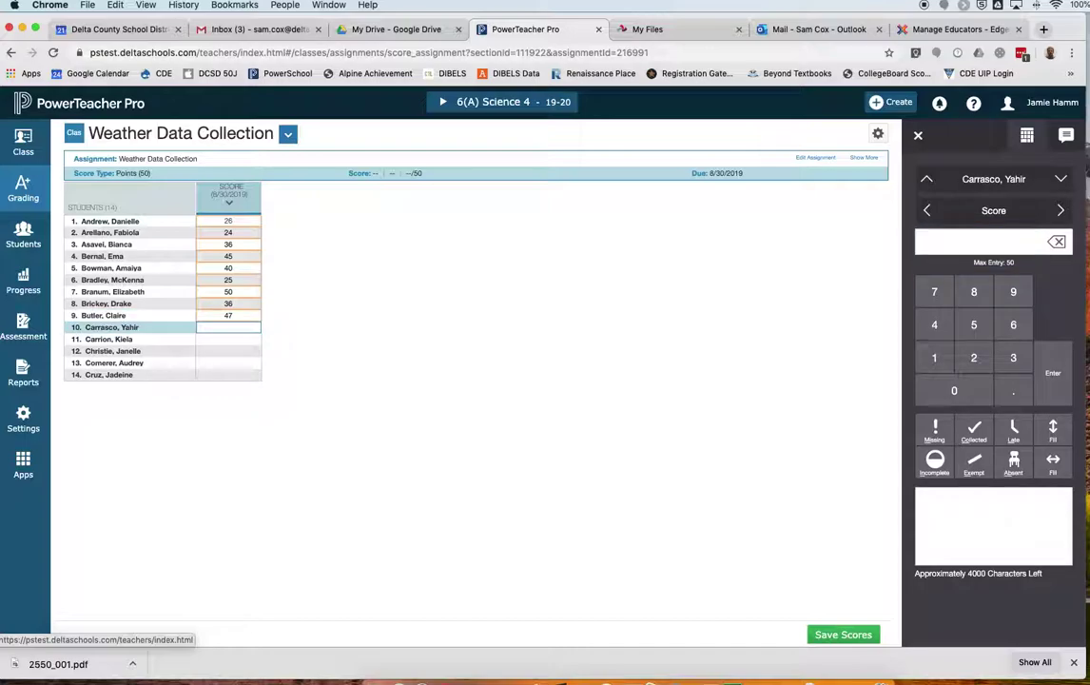
pyautogui.write('15')
pyautogui.press('Return')
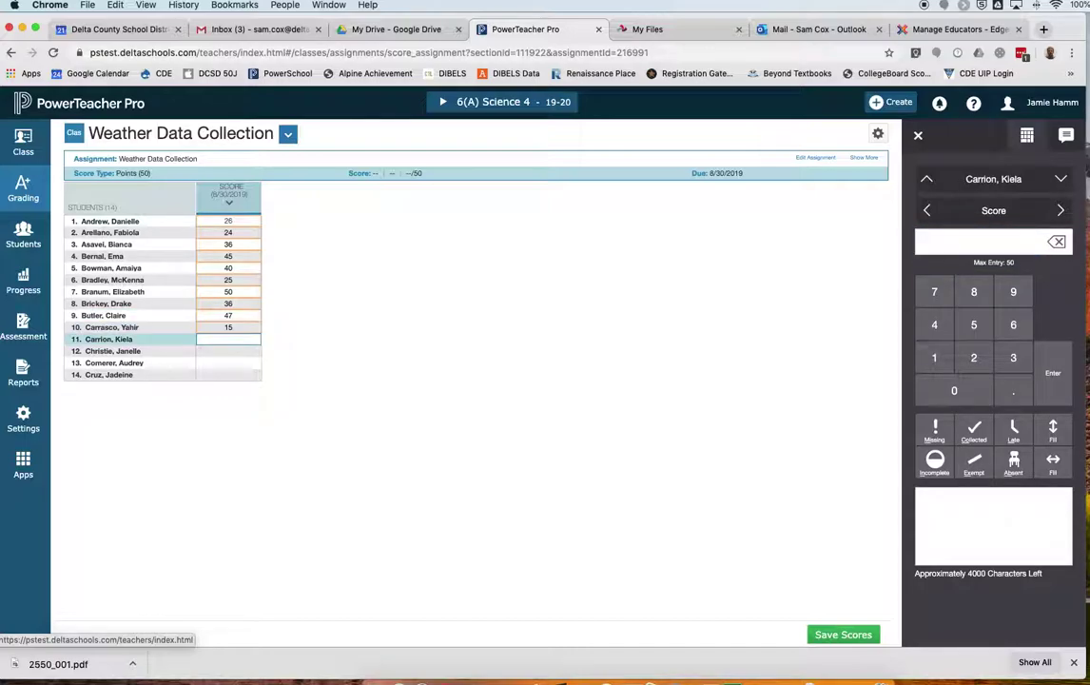
# Enter scores of 40, 45, 30 and 35 for students 11 to 14 and save all the scores.
pyautogui.write('40')
pyautogui.press('Return')
pyautogui.write('45')
pyautogui.press('Return')
pyautogui.write('30')
pyautogui.press('Return')
pyautogui.write('35')
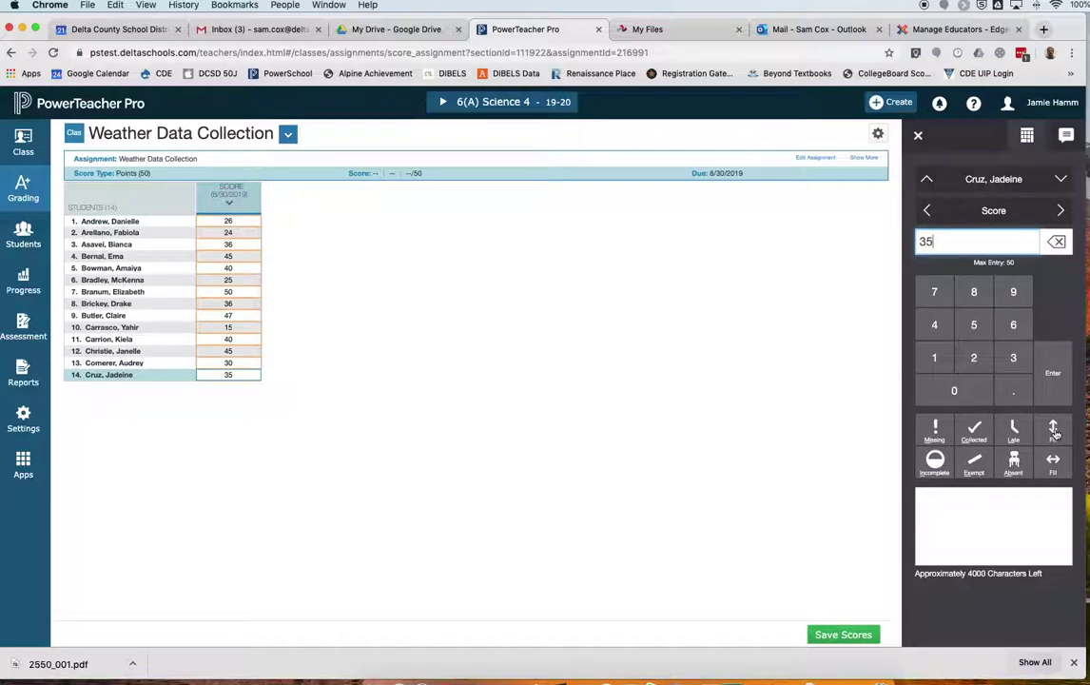
pyautogui.click(838, 636)
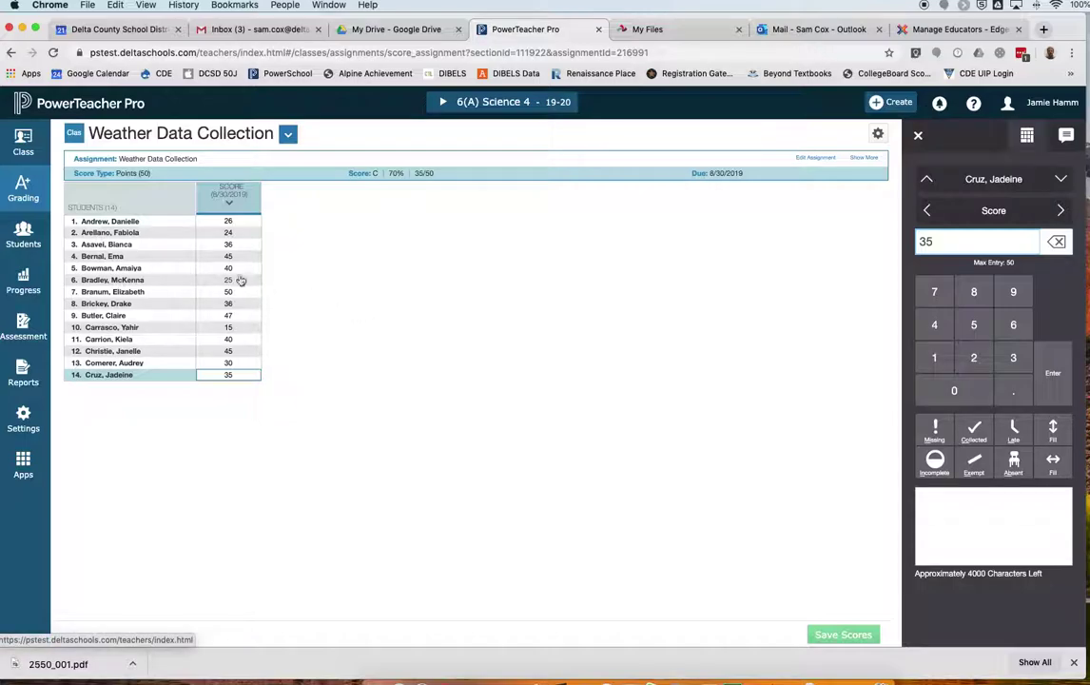
# Open the Science 4 scoresheet to view the scores of all assignments together.
pyautogui.click(16, 193)
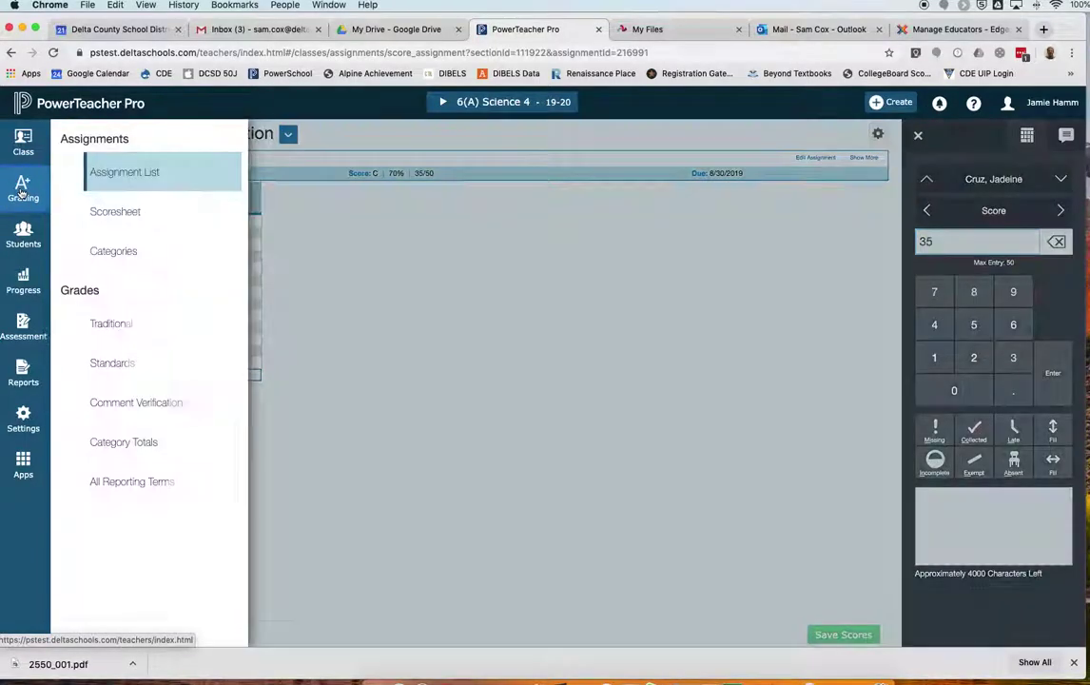
pyautogui.click(103, 209)
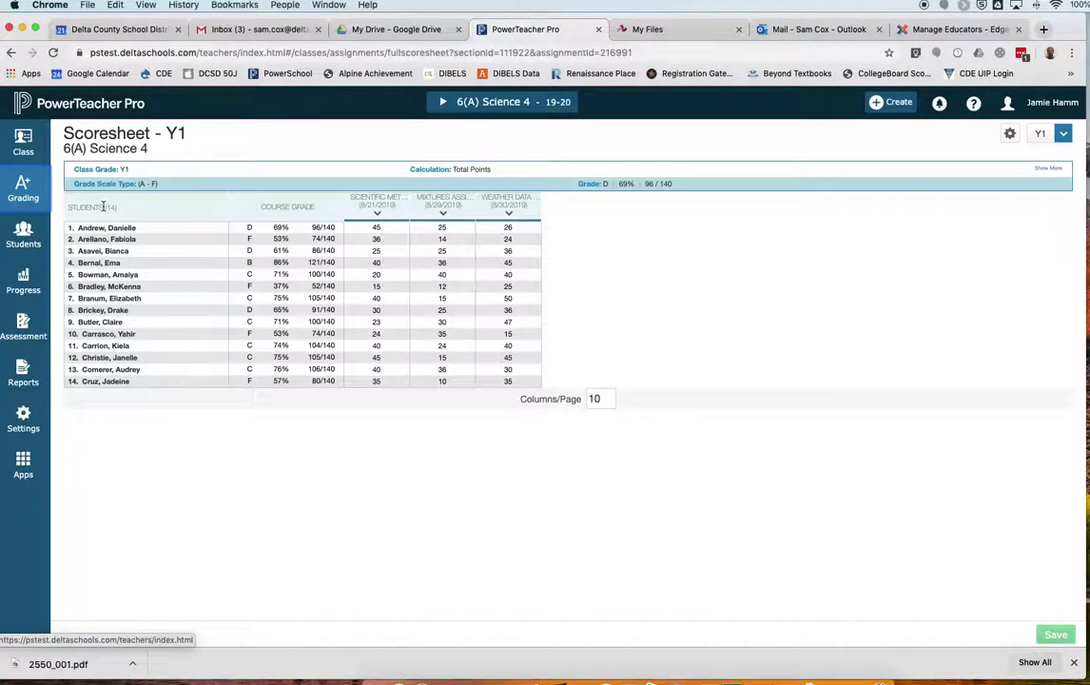